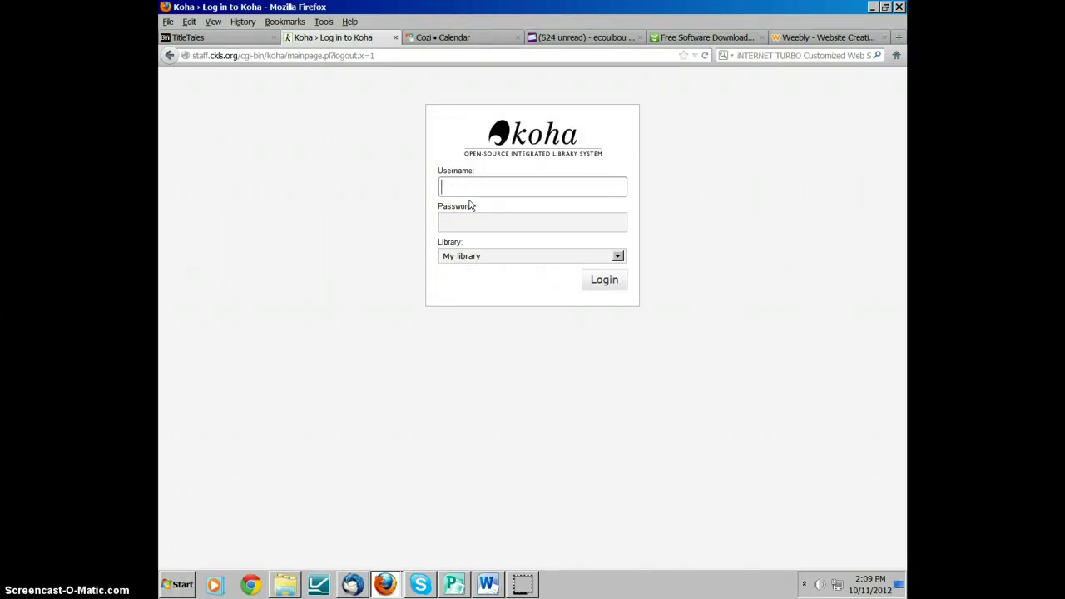
# - Log in to the staff client with the username and account password, and dismiss the offer to remember the password
pyautogui.click(478, 189)
pyautogui.write('eric')
pyautogui.press('Tab')
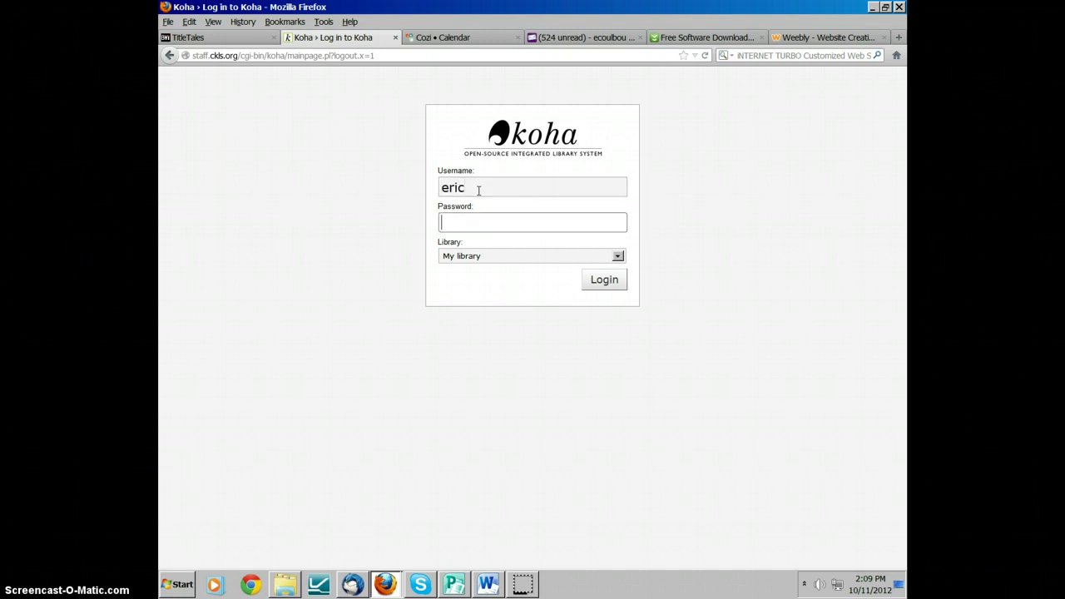
pyautogui.write('*********')
pyautogui.press('Return')
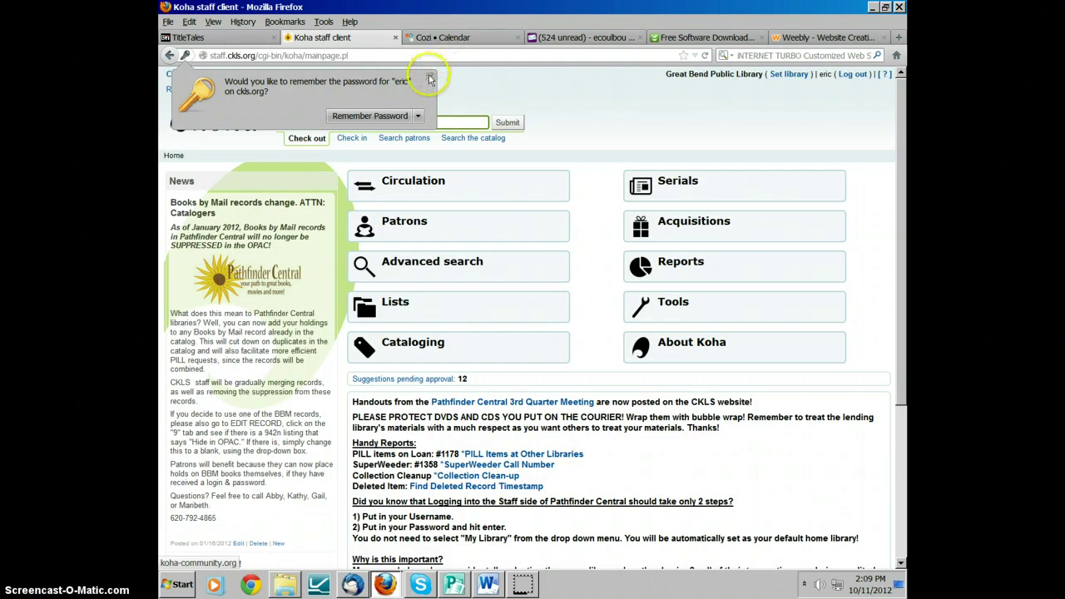
pyautogui.click(430, 79)
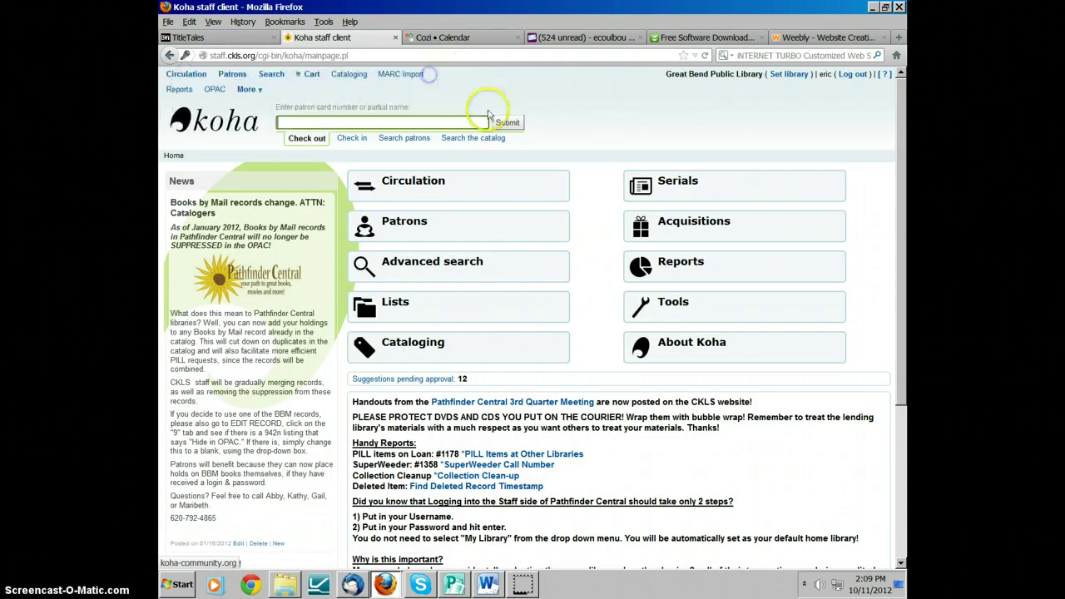
pyautogui.click(349, 78)
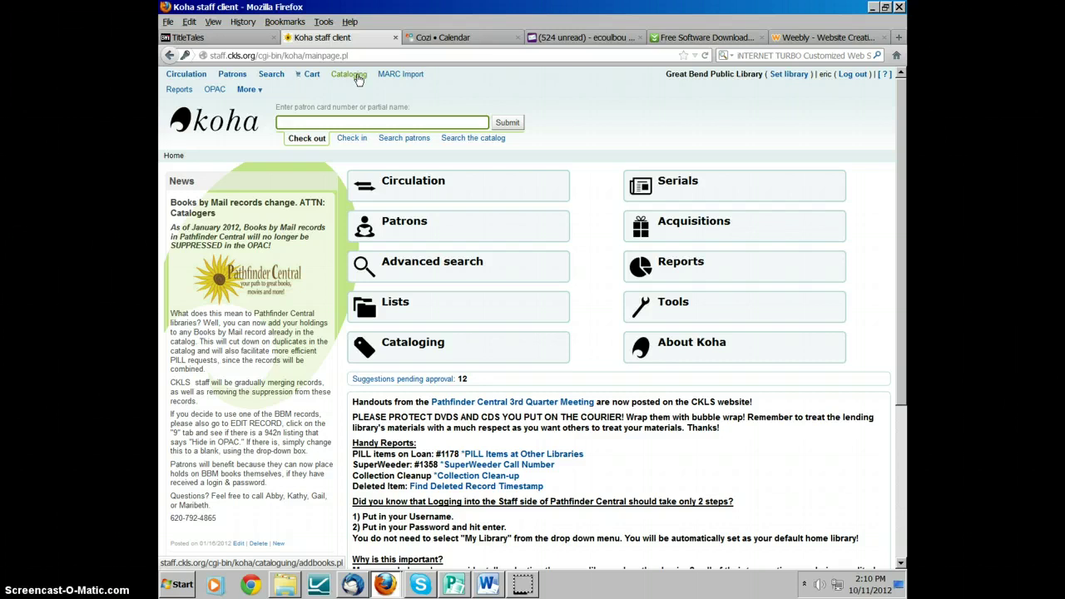
pyautogui.click(357, 75)
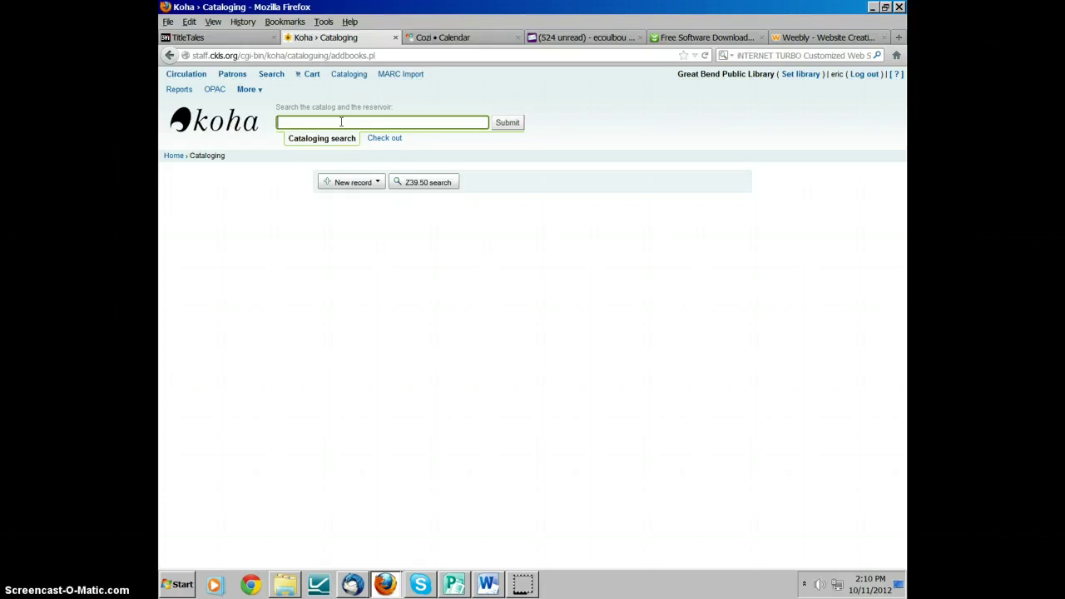
pyautogui.write('9780061857607')
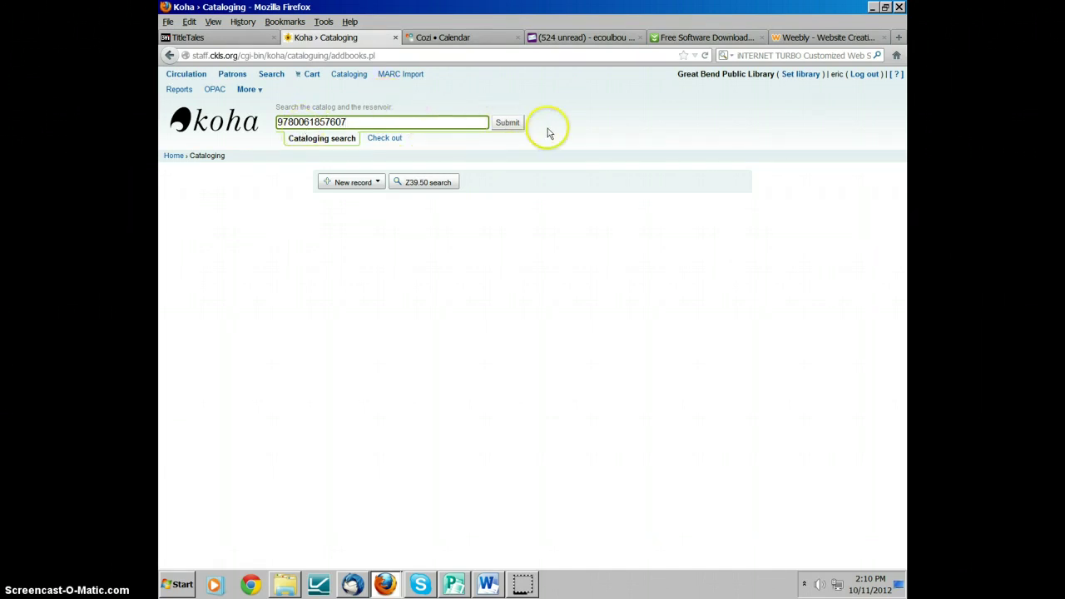
pyautogui.press('Return')
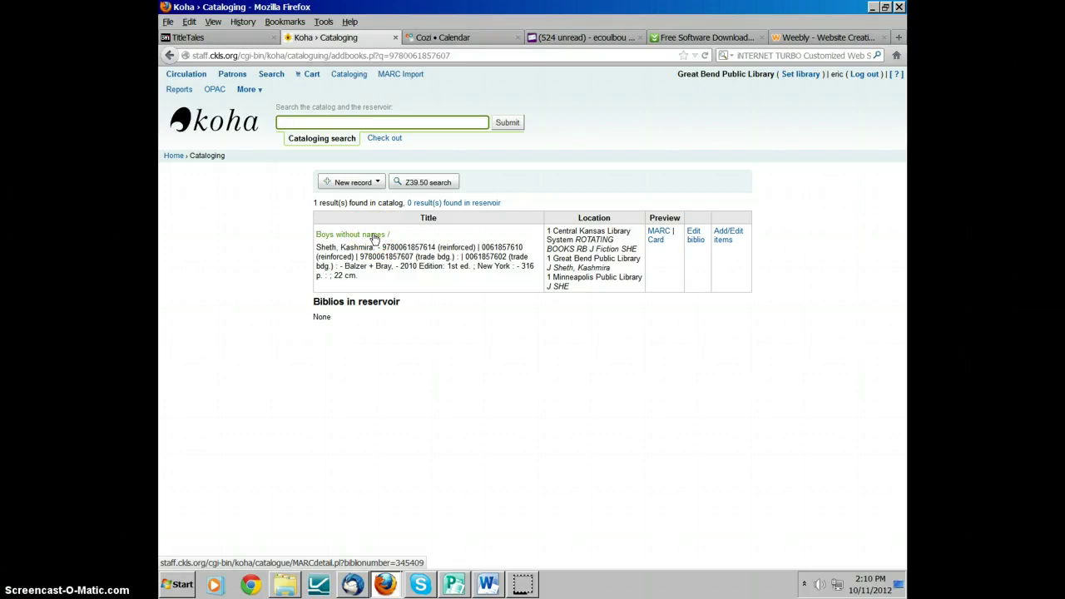
# - View the MARC details of "Boys without names" and the items page reached from its search result
pyautogui.click(374, 237)
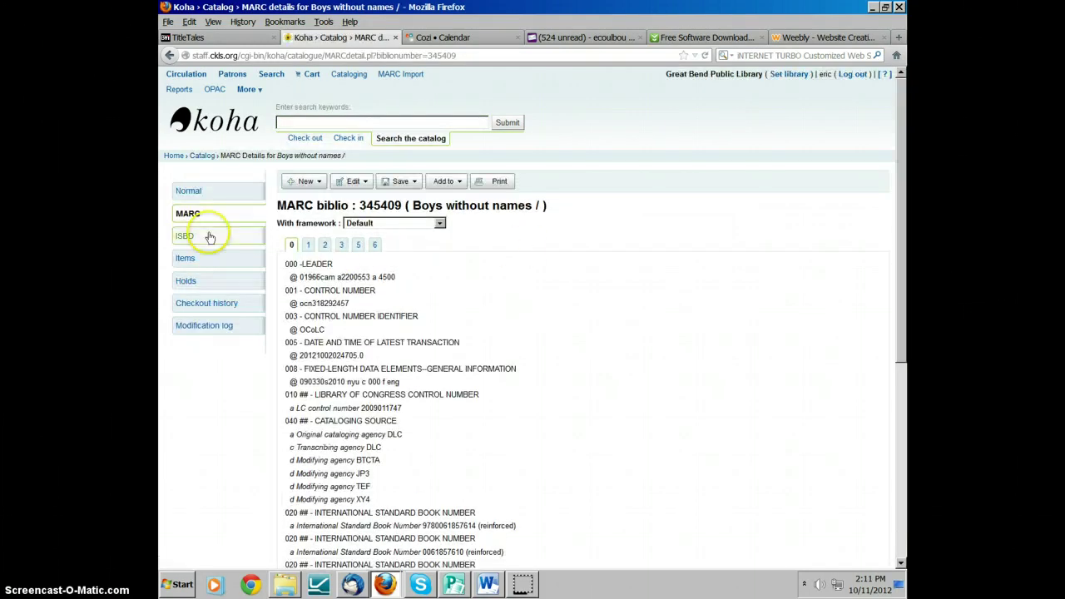
pyautogui.click(169, 55)
pyautogui.click(729, 235)
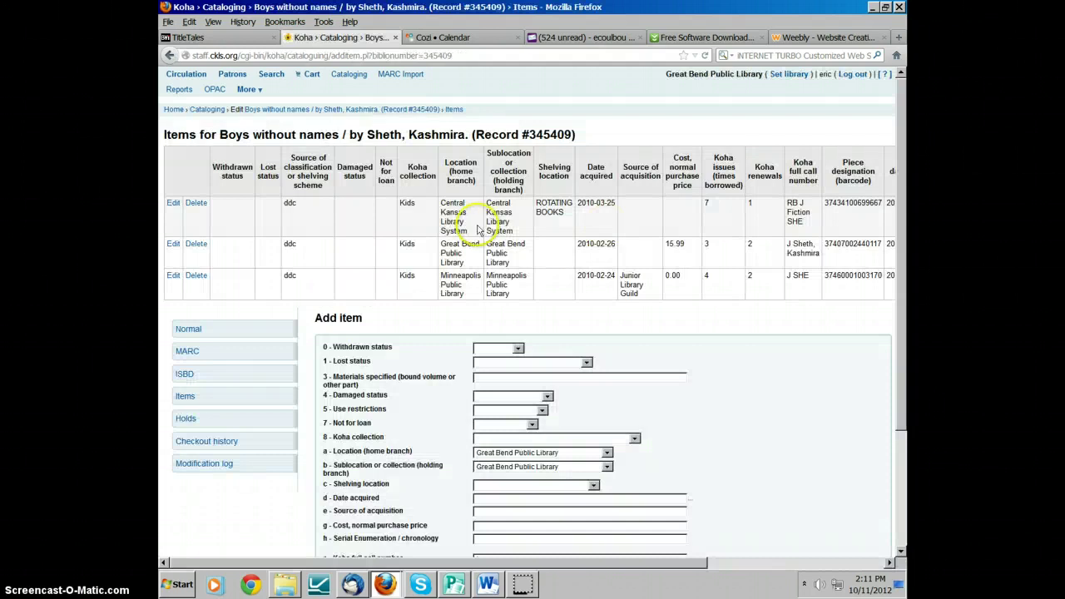
pyautogui.scroll(-2, 464, 275)
pyautogui.scroll(5, 463, 276)
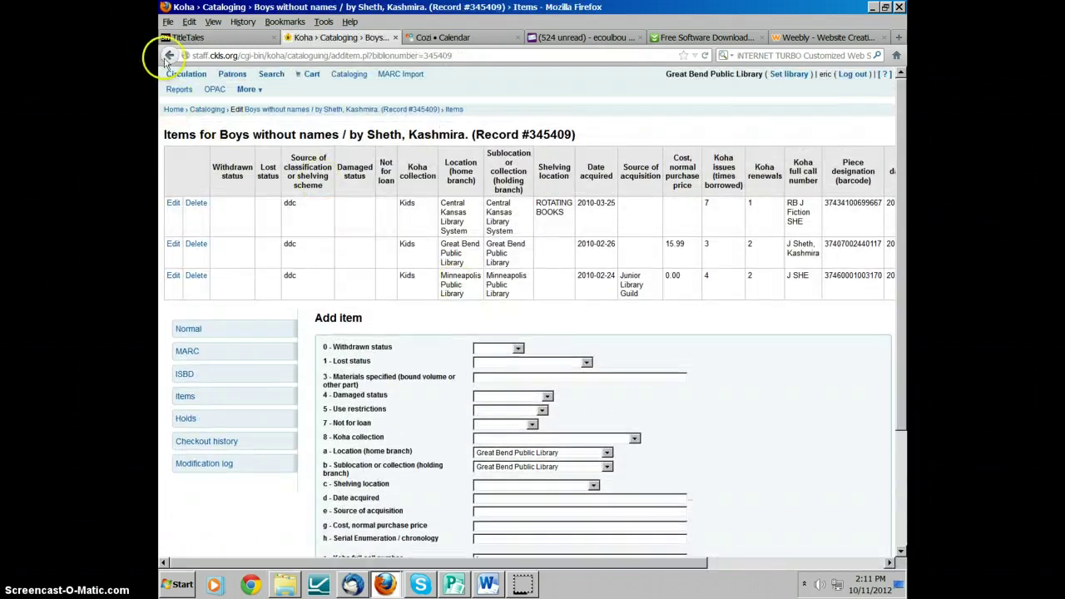
# - Return to the search results, reopen the "Boys without names" record and start editing its items from there
pyautogui.click(169, 57)
pyautogui.click(346, 236)
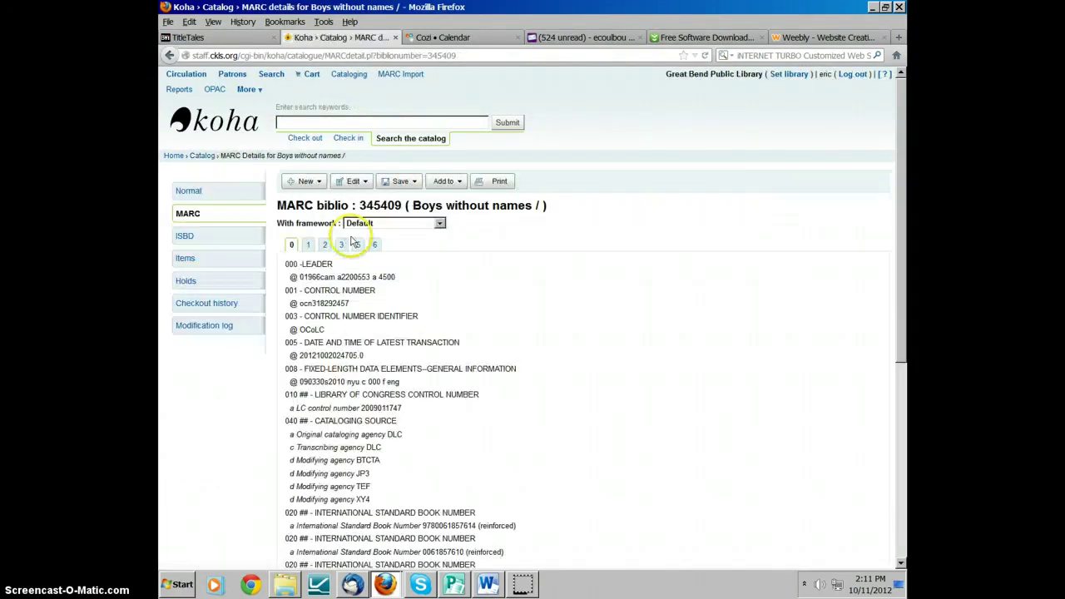
pyautogui.click(354, 181)
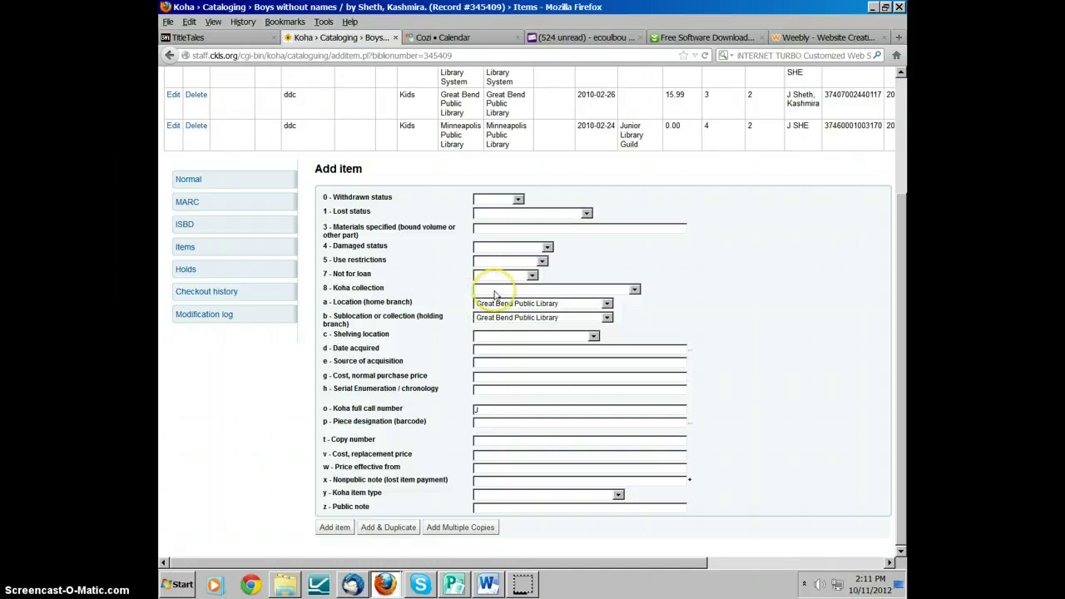
# - Set the new item's Koha collection to Kids and its date acquired to 2012-10-11
pyautogui.click(491, 290)
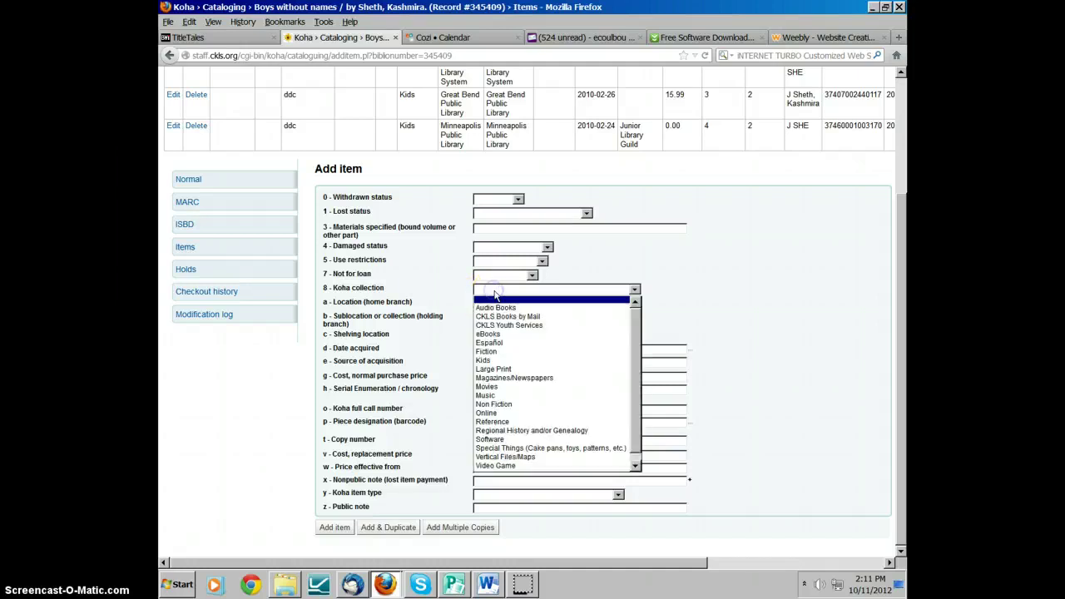
pyautogui.click(498, 360)
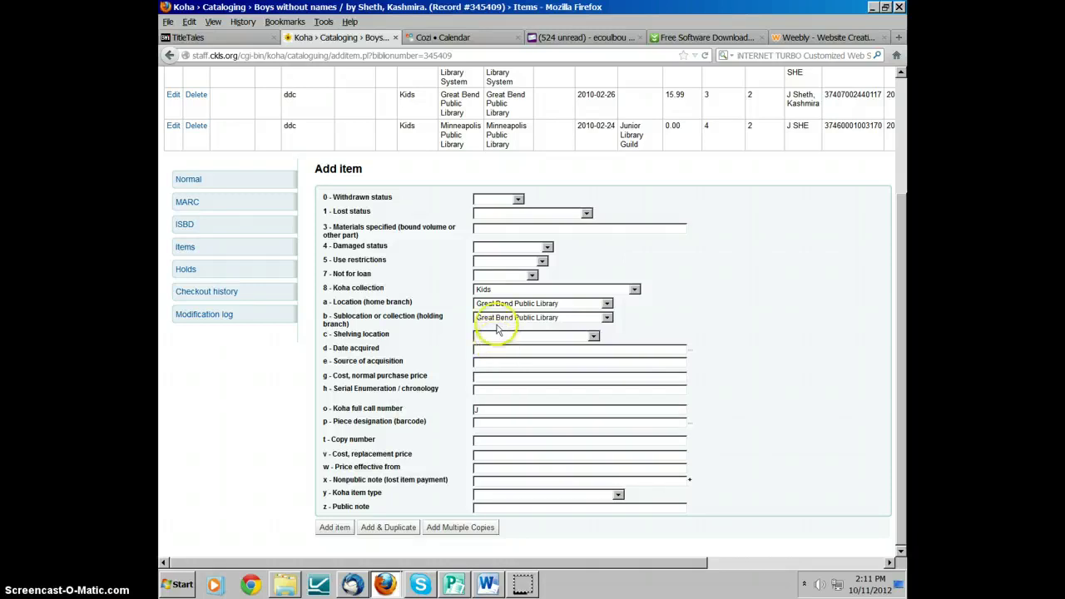
pyautogui.click(493, 350)
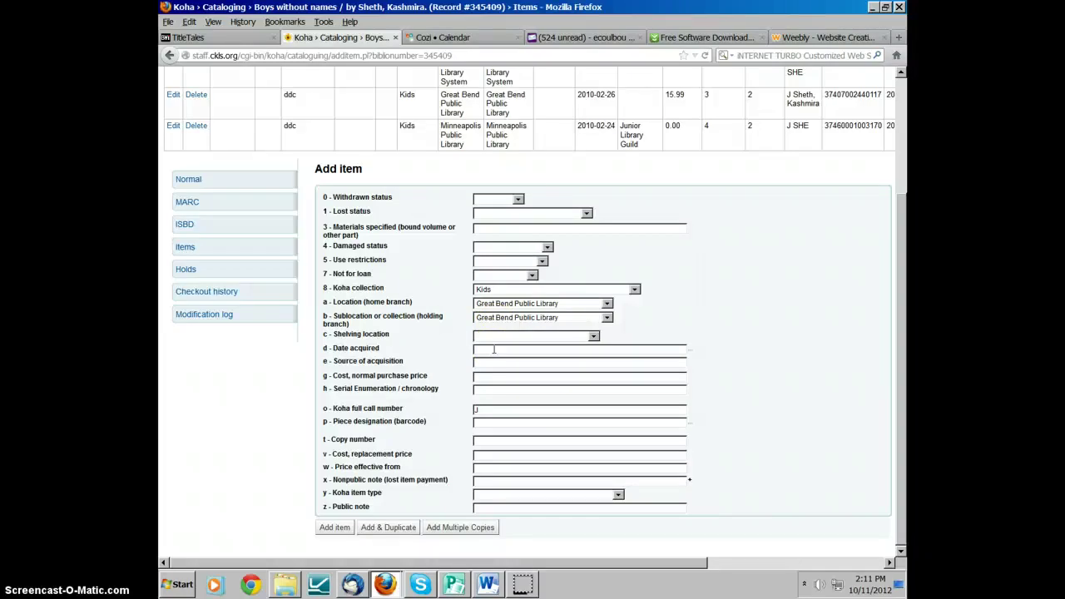
pyautogui.click(494, 351)
# - Set the item's source of acquisition to Amazon.com and its normal purchase price to 14.99
pyautogui.click(500, 363)
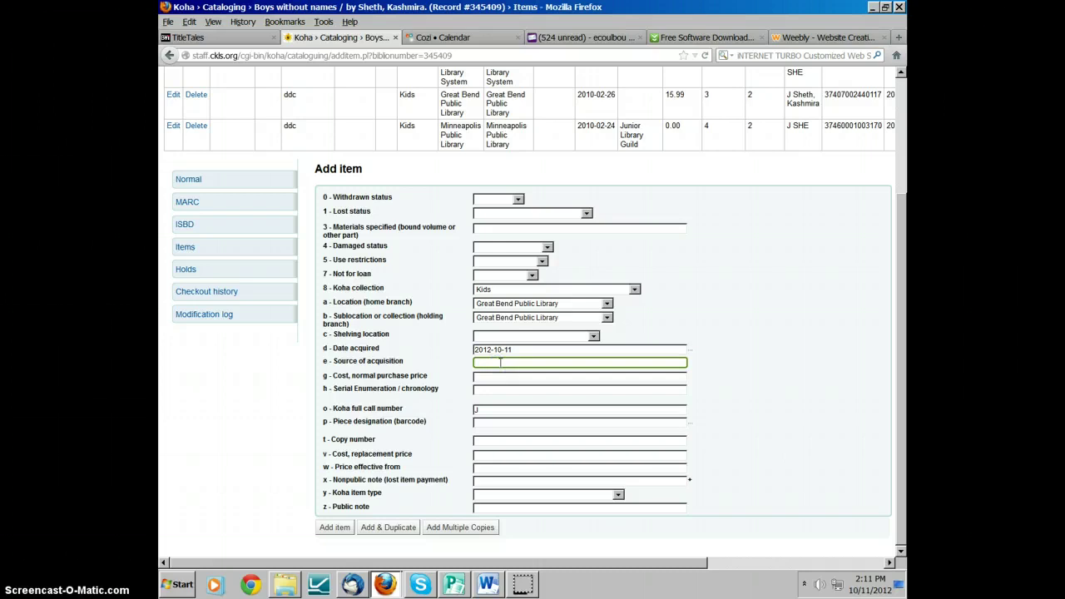
pyautogui.write('Amazon.com')
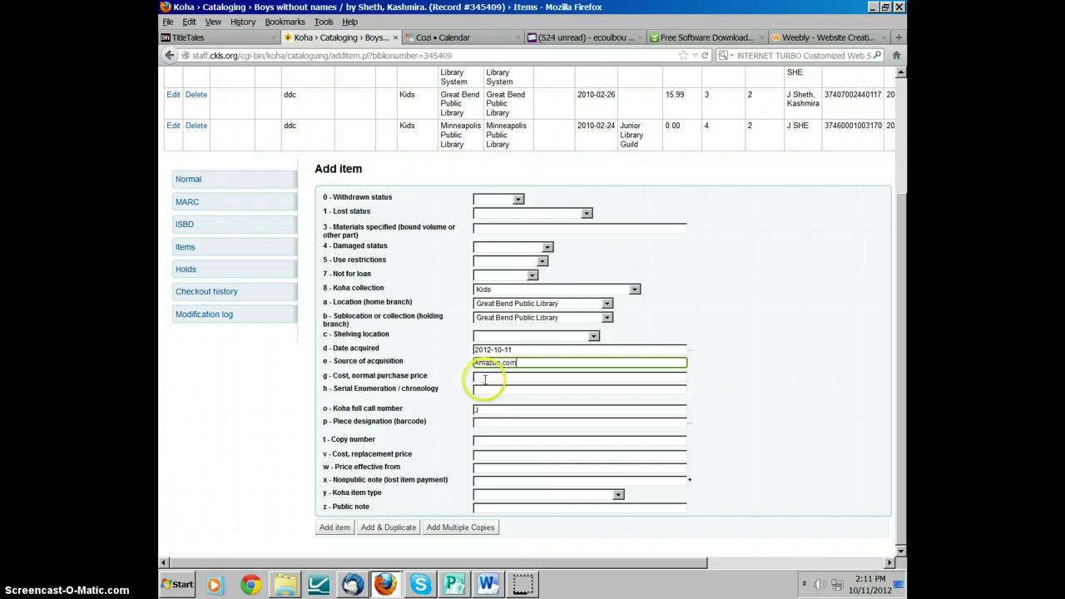
pyautogui.click(486, 378)
pyautogui.write('14.99')
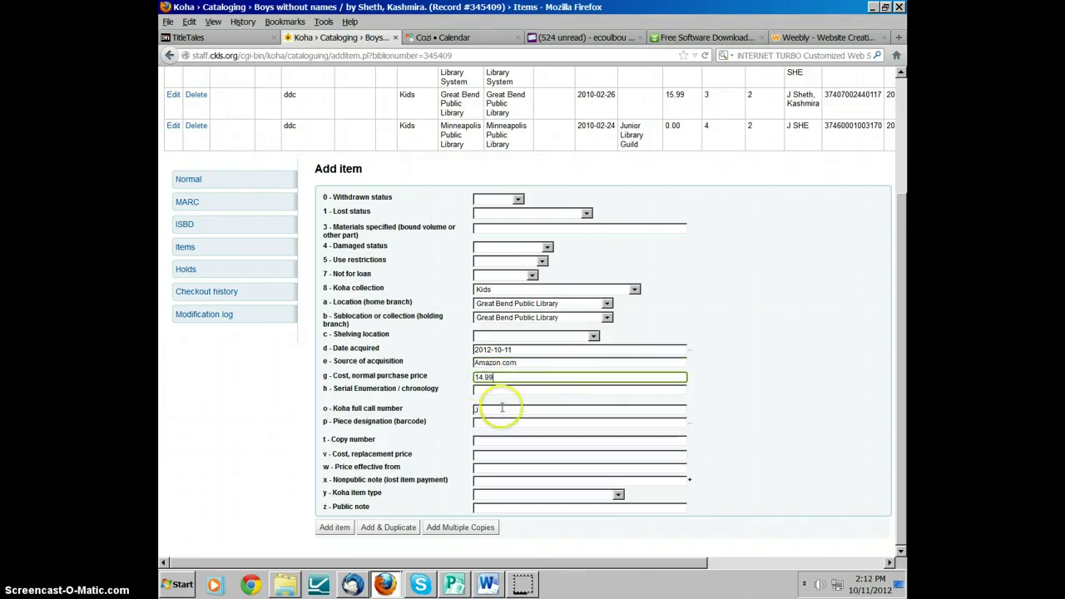
pyautogui.click(502, 408)
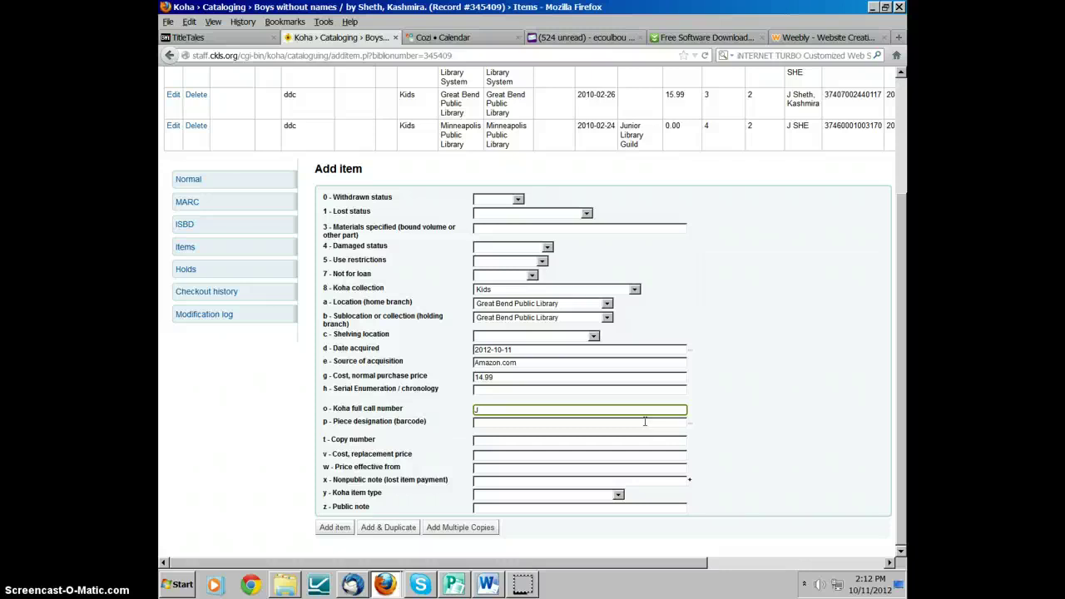
pyautogui.write('Sheth, Kashmira')
pyautogui.click(502, 427)
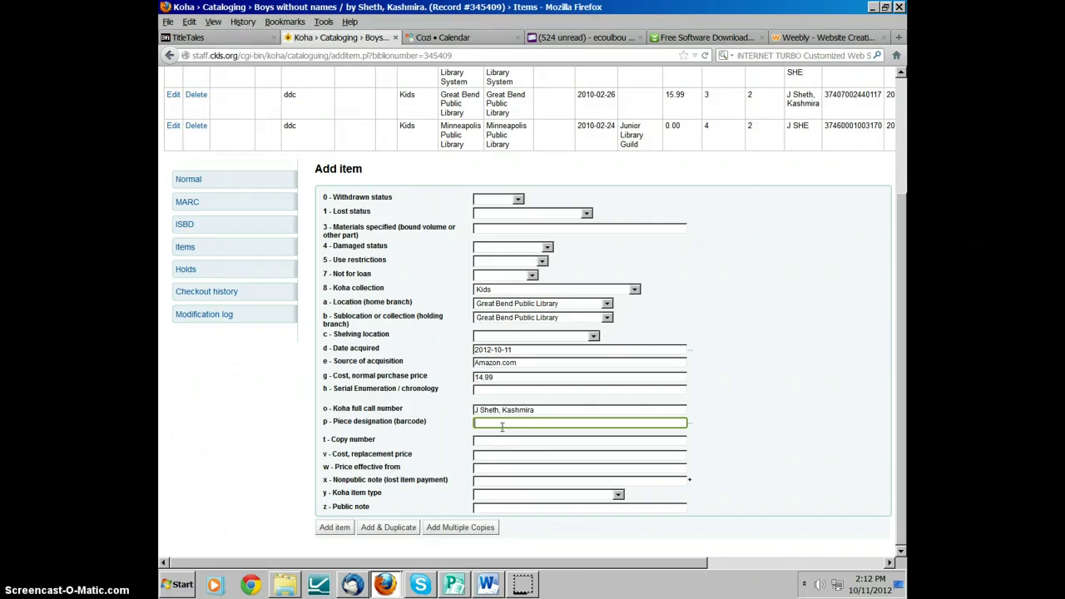
pyautogui.write('37407002440117')
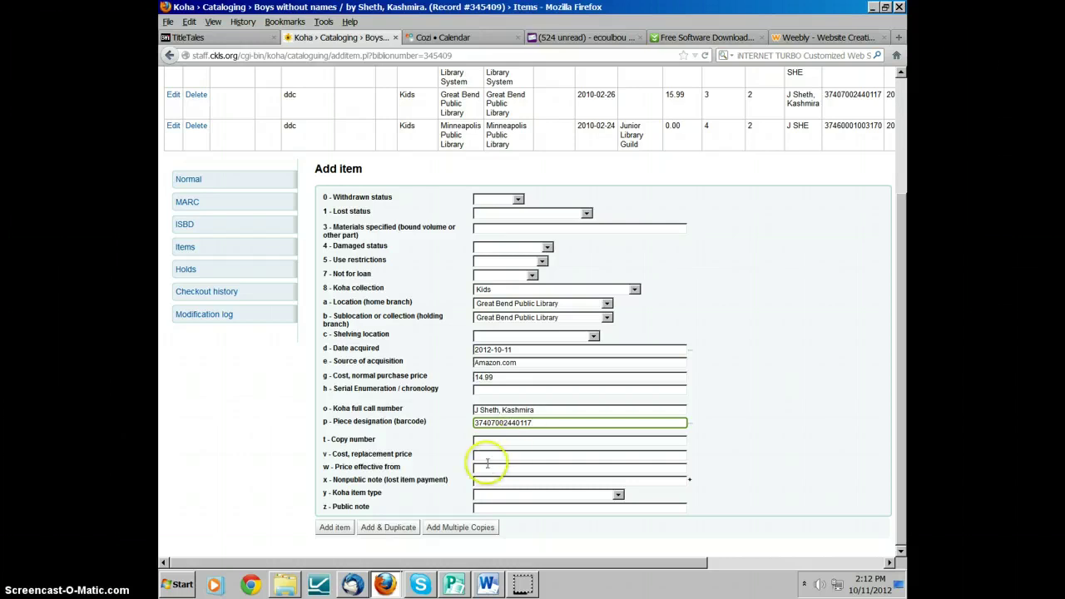
# - Try to add the item with a replacement price of 20.00 and the Koha item type J hb
pyautogui.click(487, 454)
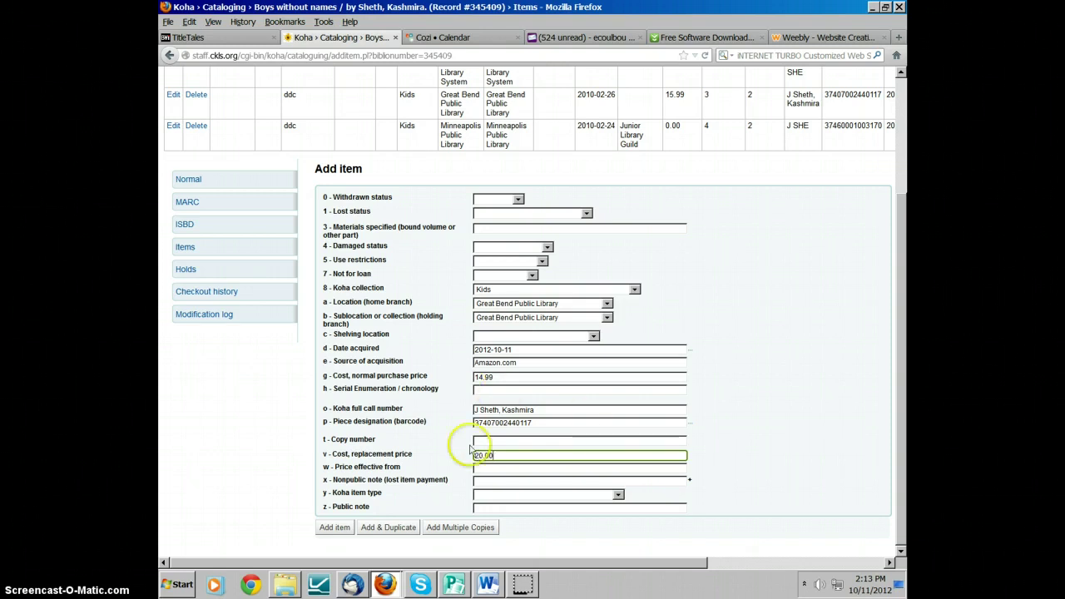
pyautogui.click(492, 496)
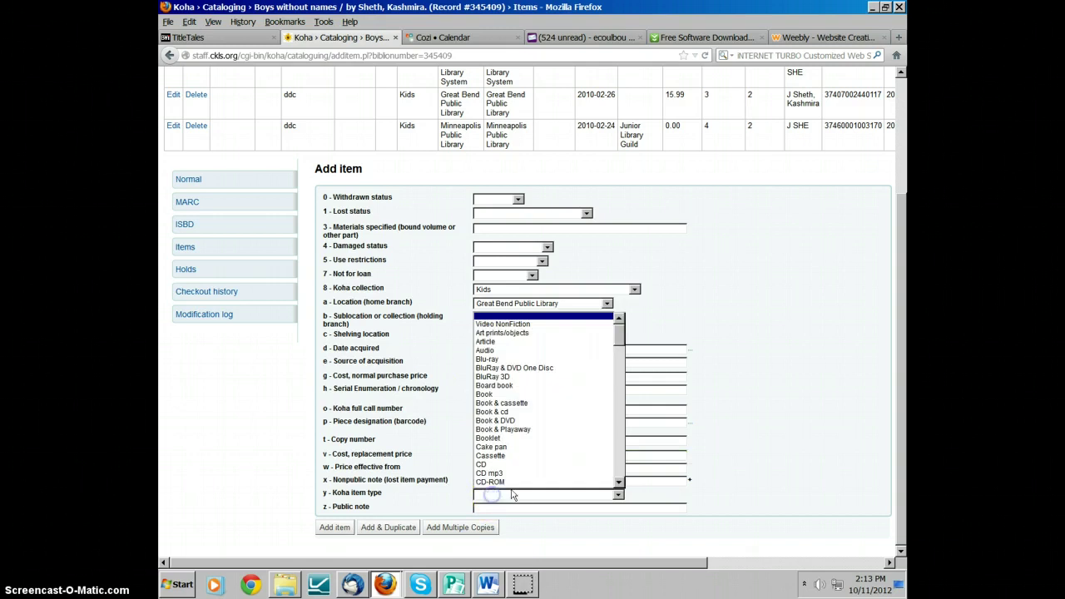
pyautogui.scroll(-4, 525, 407)
pyautogui.scroll(-4, 532, 404)
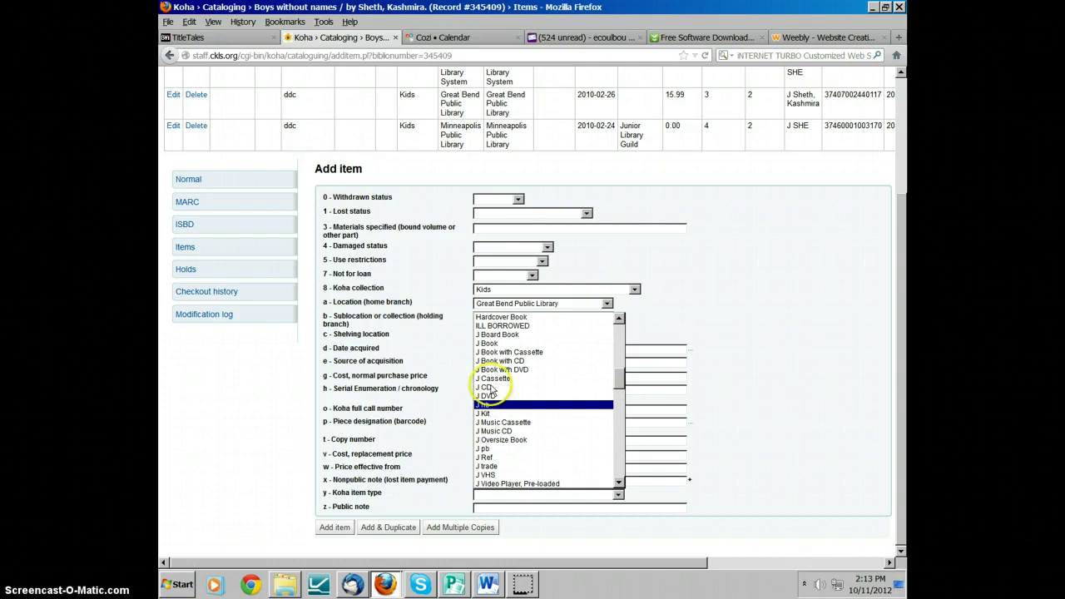
pyautogui.scroll(4, 524, 366)
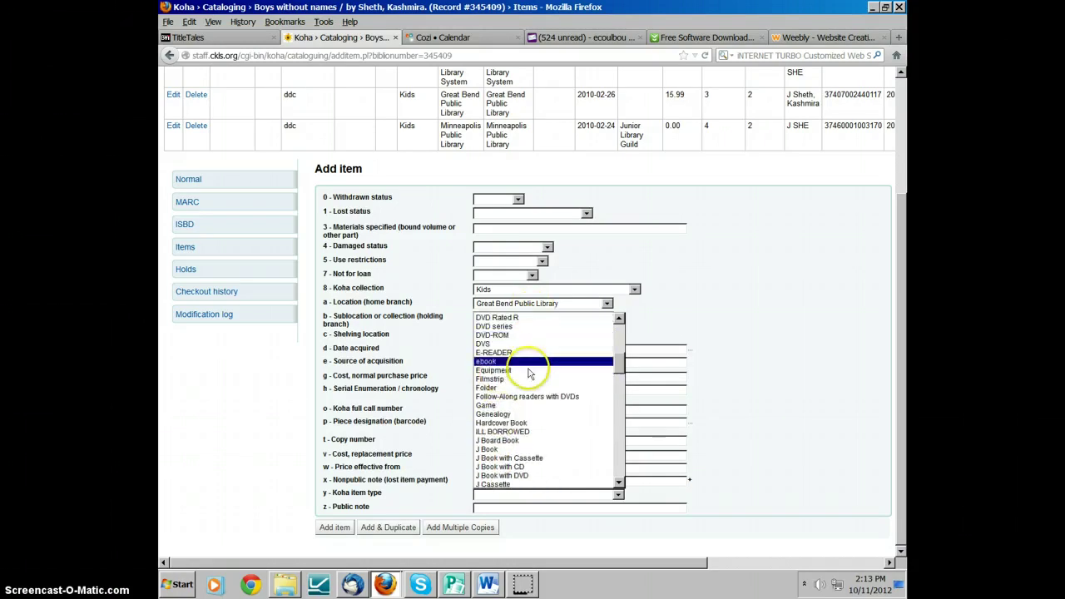
pyautogui.scroll(-3, 533, 400)
pyautogui.scroll(-3, 533, 429)
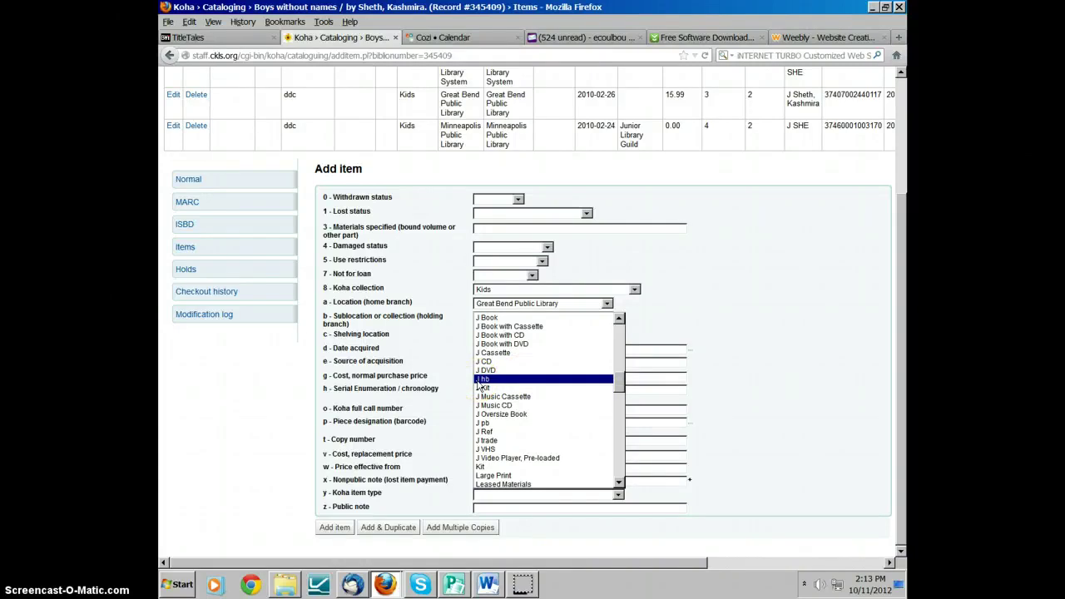
pyautogui.click(481, 381)
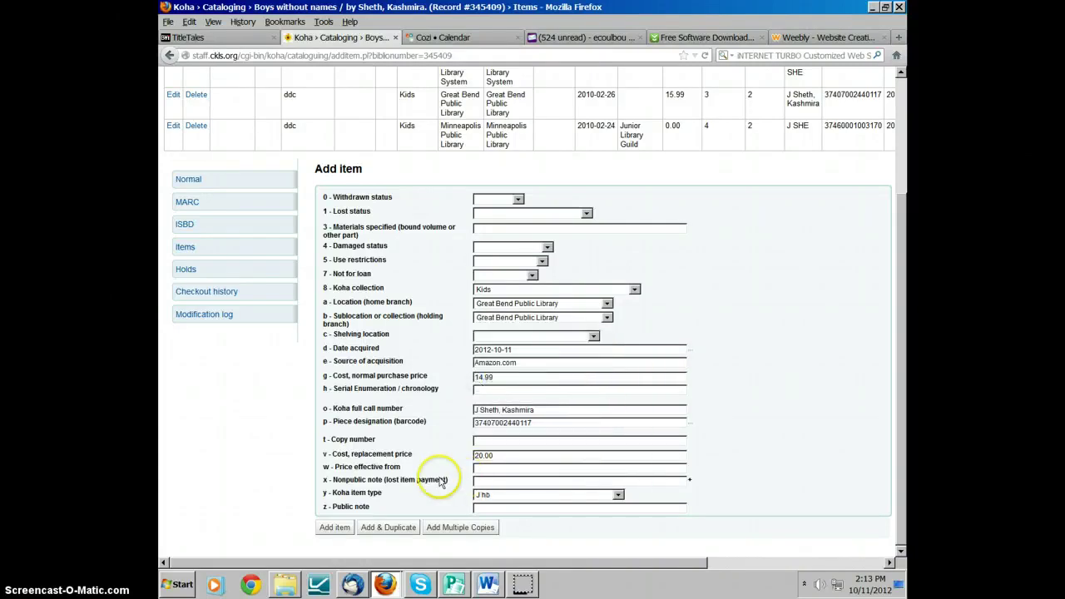
pyautogui.click(333, 528)
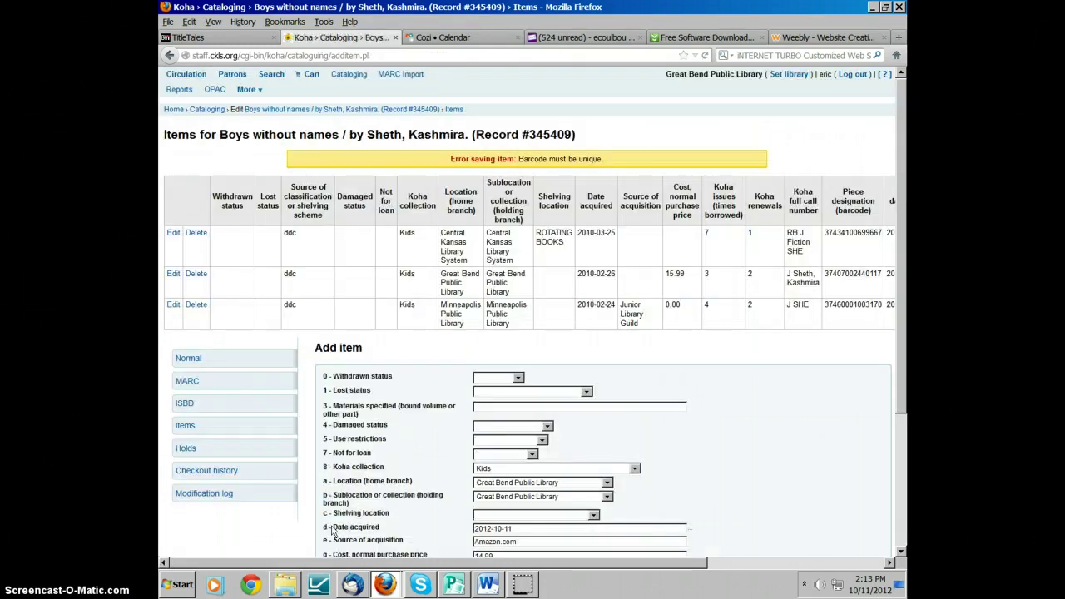
pyautogui.scroll(-3, 469, 409)
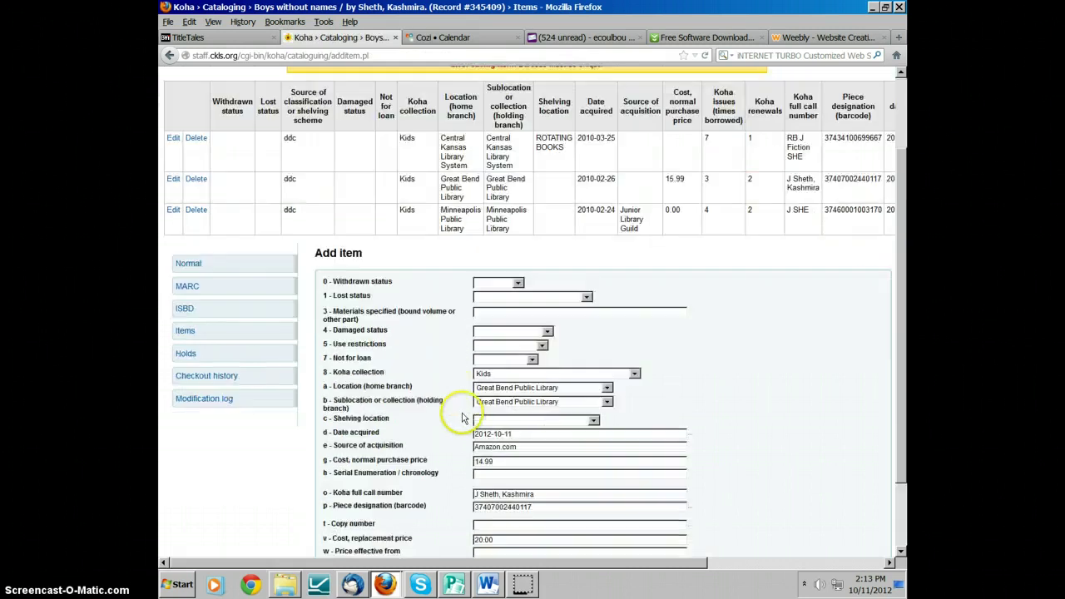
pyautogui.click(548, 469)
pyautogui.moveTo(549, 469); pyautogui.dragTo(464, 473)
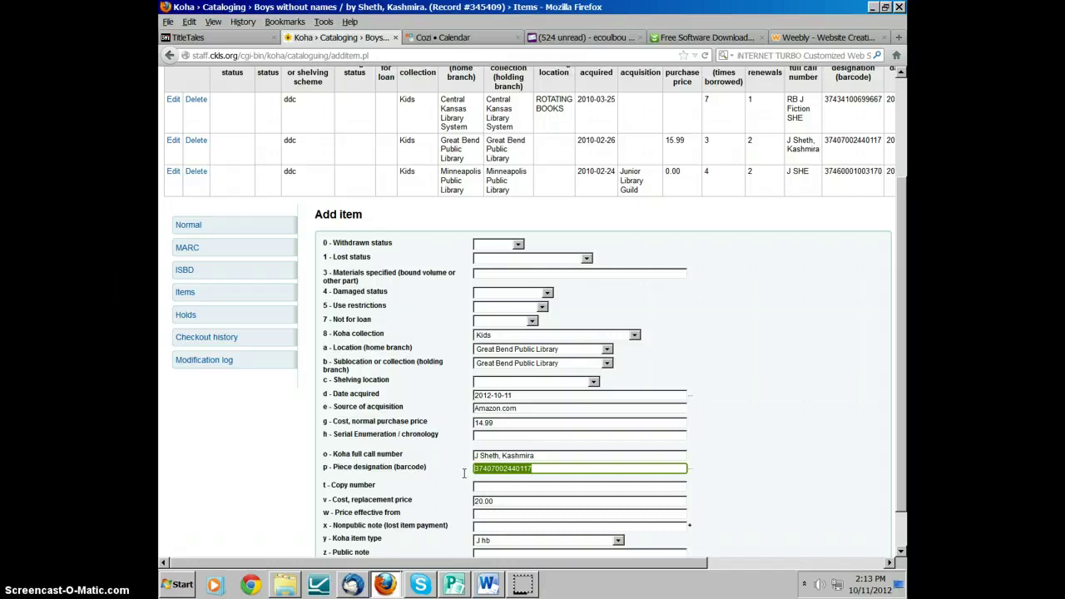
pyautogui.write('37407004820019')
pyautogui.scroll(-1, 590, 491)
pyautogui.click(333, 528)
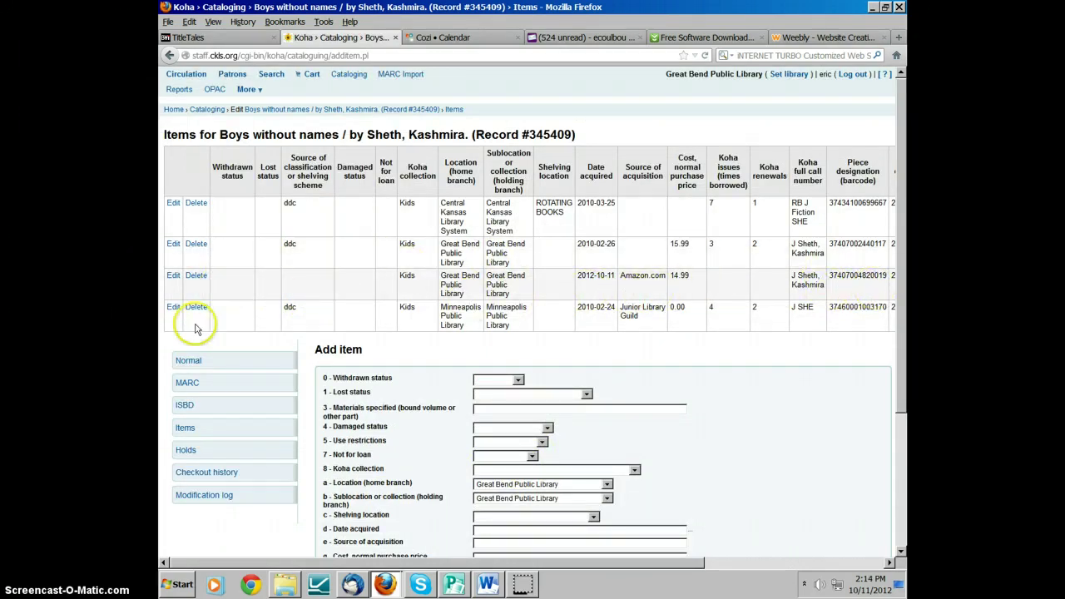
# - Open the normal view of the "Boys without names" record
pyautogui.click(236, 360)
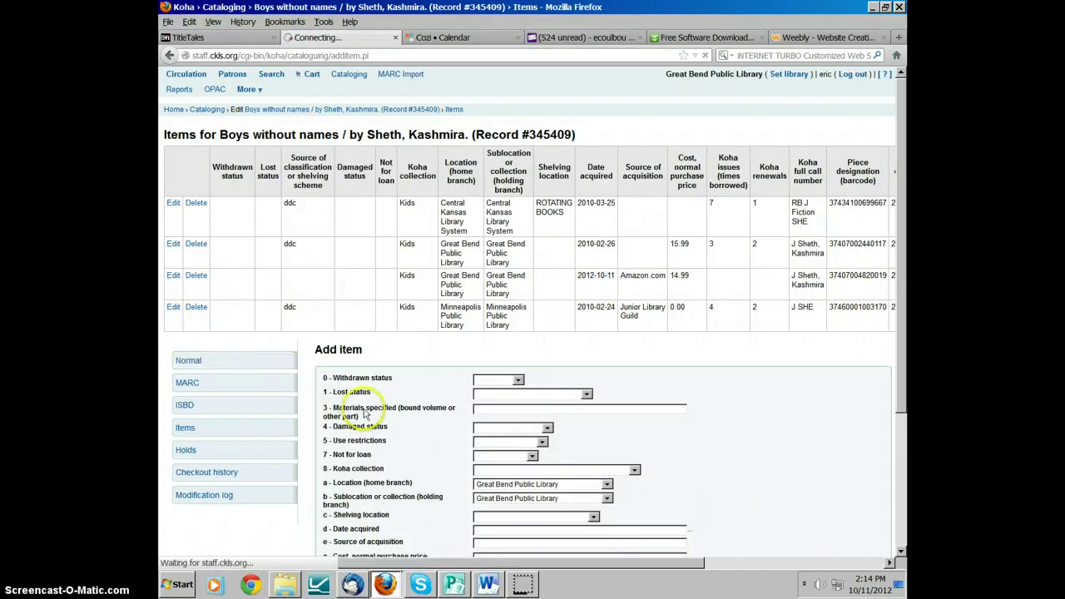